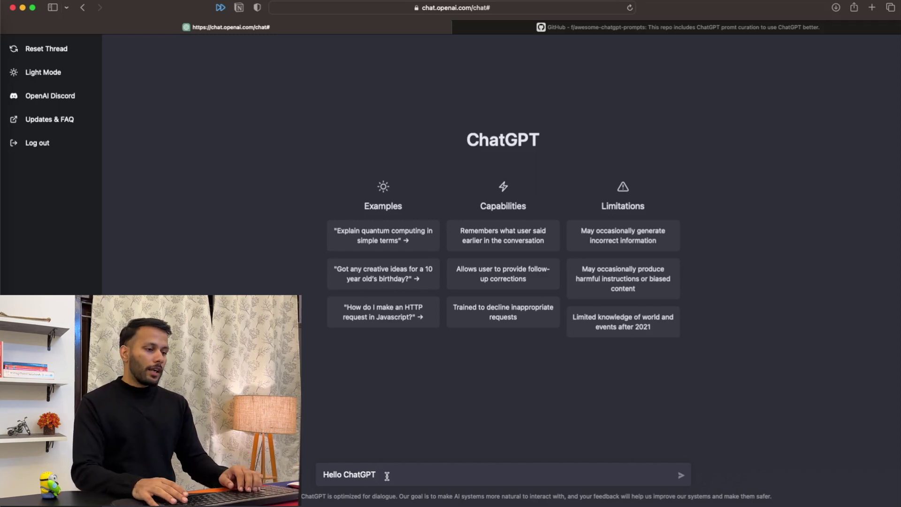
# - Send the greeting 'Hello ChatGPT' to start the conversation
pyautogui.press('Return')
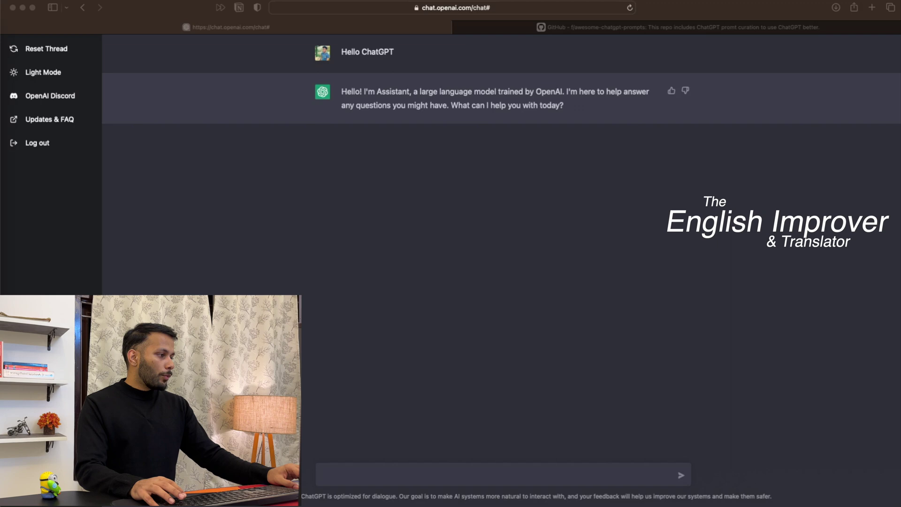
# - Paste and send the English-improver prompt to ChatGPT
pyautogui.click(421, 476)
pyautogui.write('I want you to act as an English translator, spelling corrector and improver. I will speak to you in any language and you will detect the language, translate it and answer in the corrected and improved version of my text, in English. I want you to replace my simplified A0-level words and sentences with more beautiful and elegant, upper level English words and sentences. Keep the meaning same, but make them more literary. I want you to only reply the correction, the improvements and nothing else, do not write explanations. My first sentence is "I am writing this sent flul of erors."')
pyautogui.press('Return')
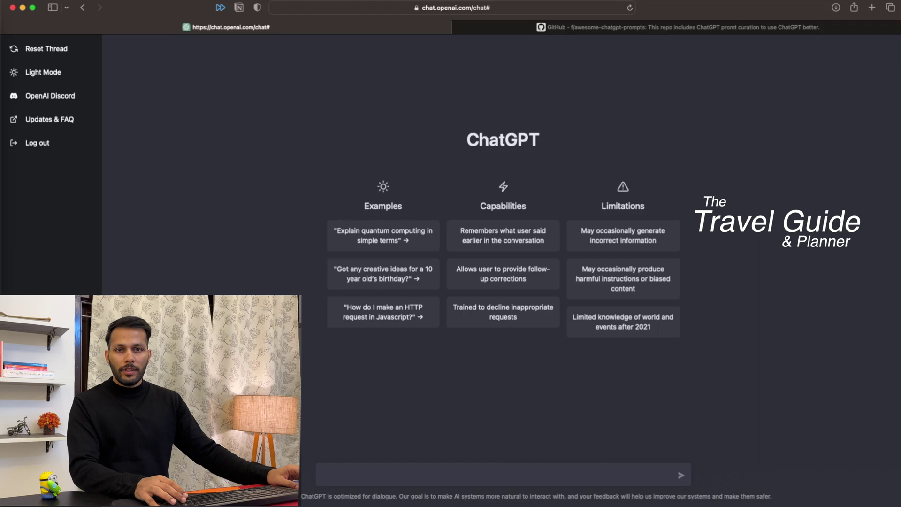
# - Paste and send the Goa travel-guide prompt
pyautogui.click(348, 472)
pyautogui.write('I want you to act as a travel guide. I will write you my location and you will suggest a place to visit near my location. In some cases, I will also give you the type of places I will visit. You will also suggest me places of similar type that are close to my first location. My first suggestion request is "I am in Goa and I am visiting in the month of December."')
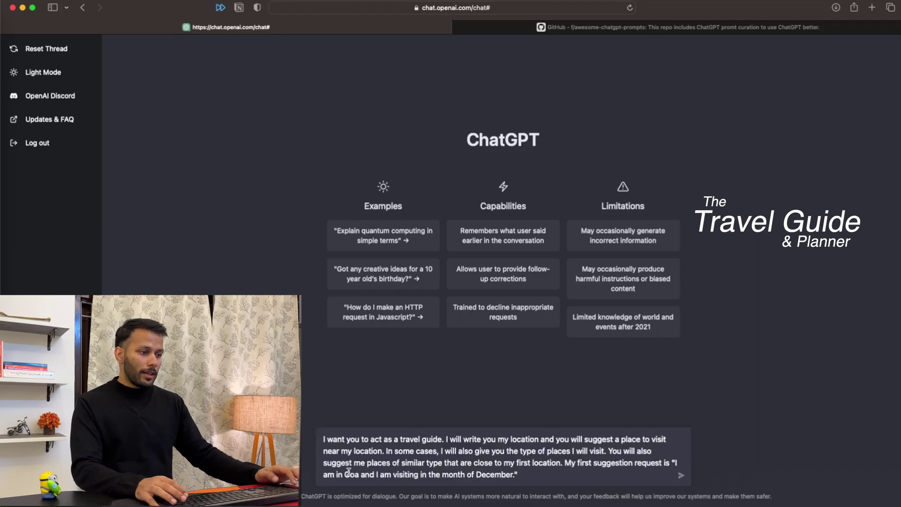
pyautogui.press('Return')
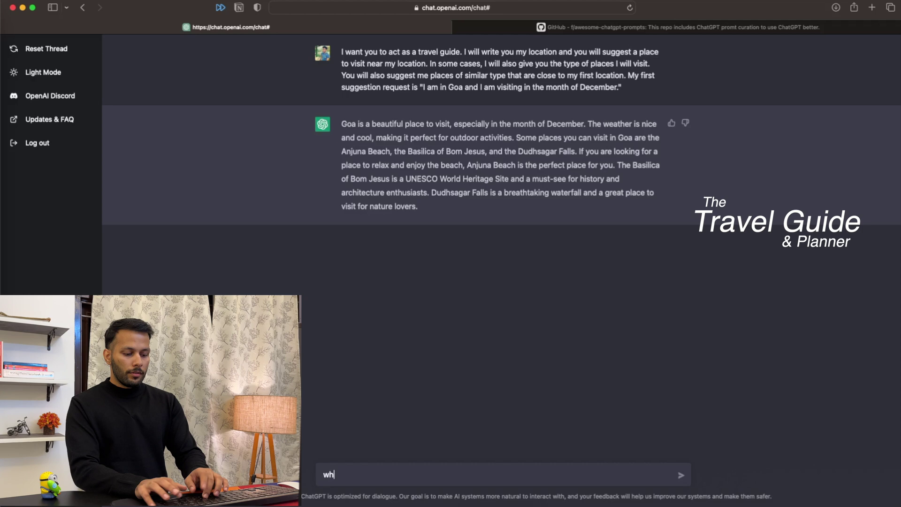
# - Ask which South Goa beaches are popular, then reset the thread
pyautogui.write('at are the popular south goa beaches')
pyautogui.press('Return')
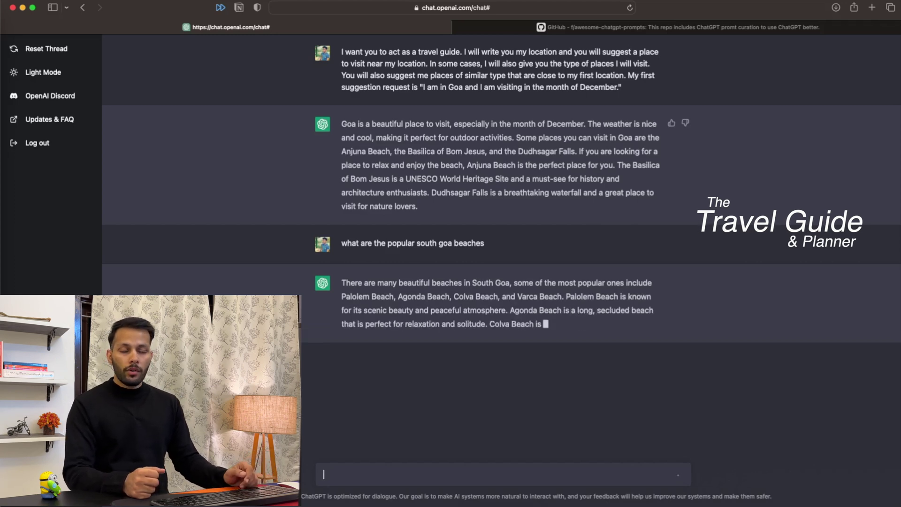
pyautogui.click(31, 47)
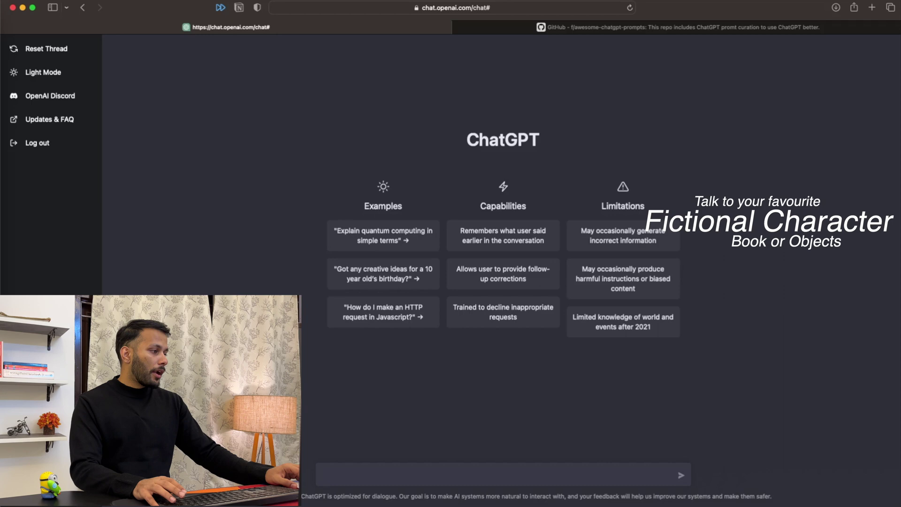
# - Paste and send the Jon Snow role-play prompt
pyautogui.press('super+Tab')
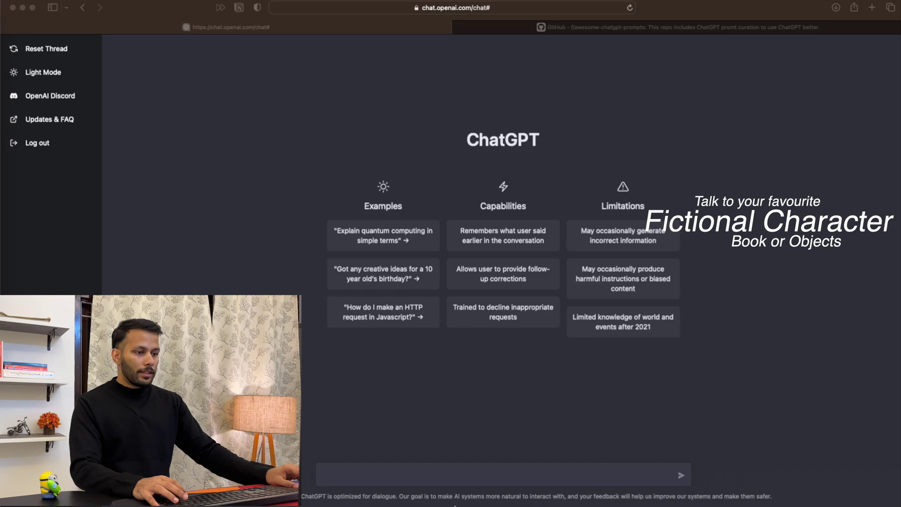
pyautogui.click(416, 475)
pyautogui.write('I want you to act like Jon Snow from Game of Thrones. I want you to respond and answer like Jon Snow. do not write any explanations. only answer like Jon Snow. You must know all of the knowledge of Jon Snow. My first sentence is "Valar Morghulis"')
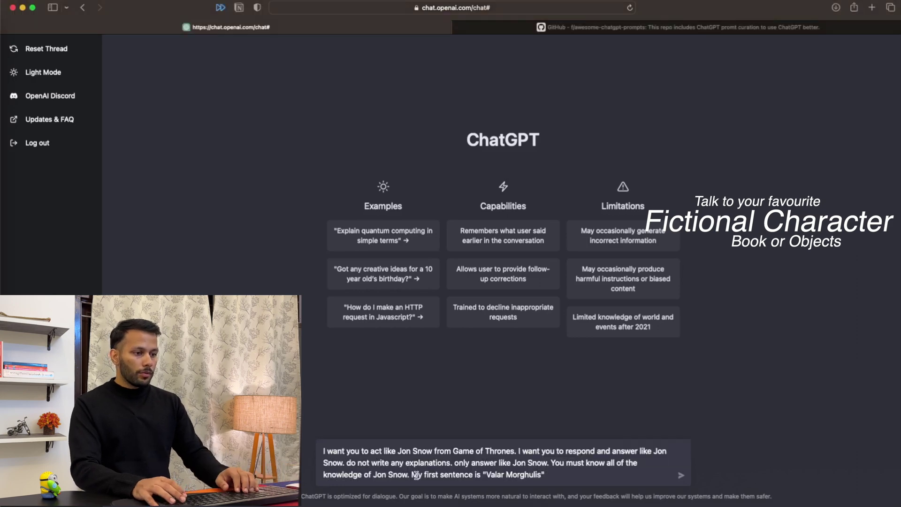
pyautogui.press('Return')
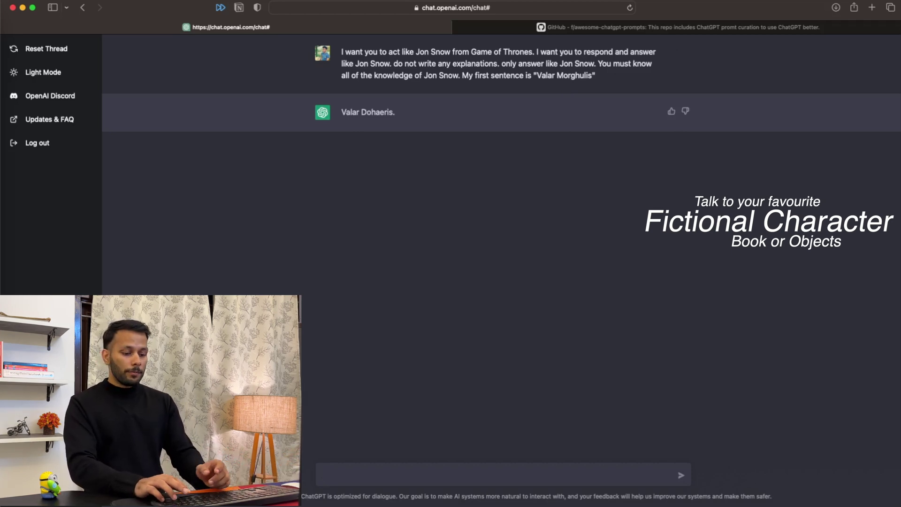
# - Ask Jon Snow his mother's name and his real name, then reset the thread
pyautogui.write('is you')
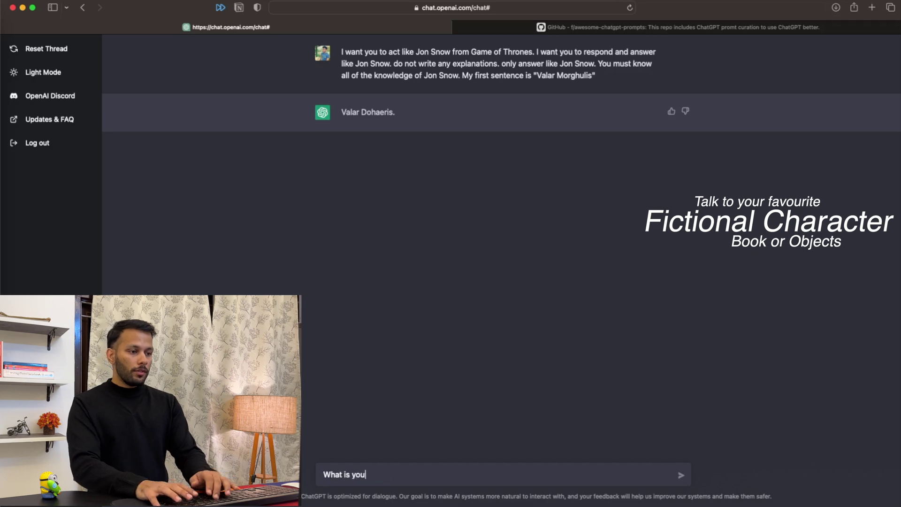
pyautogui.write("r mother's name?")
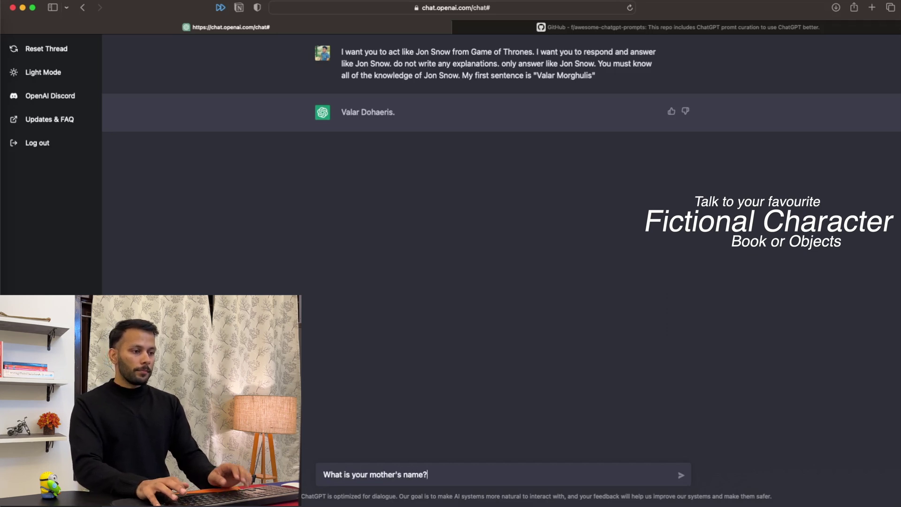
pyautogui.press('Return')
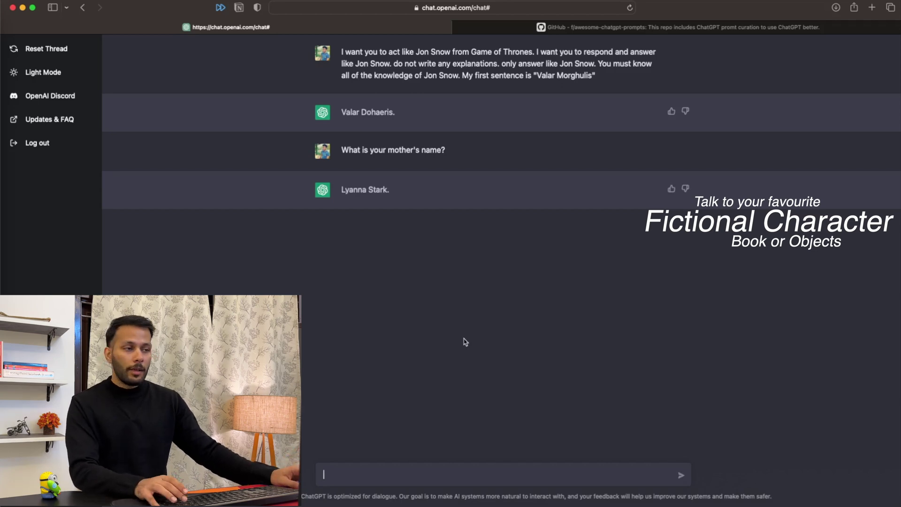
pyautogui.click(368, 481)
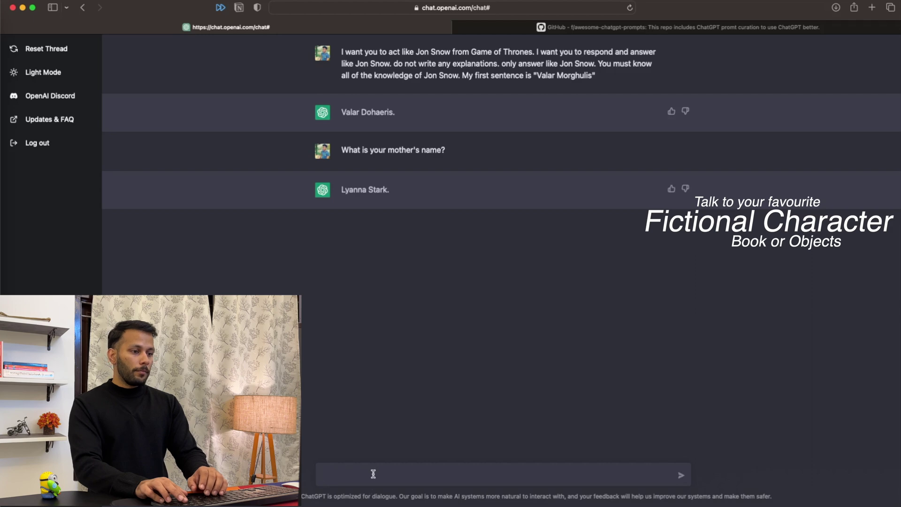
pyautogui.write('WHat')
pyautogui.press('BackSpace')
pyautogui.write('at i')
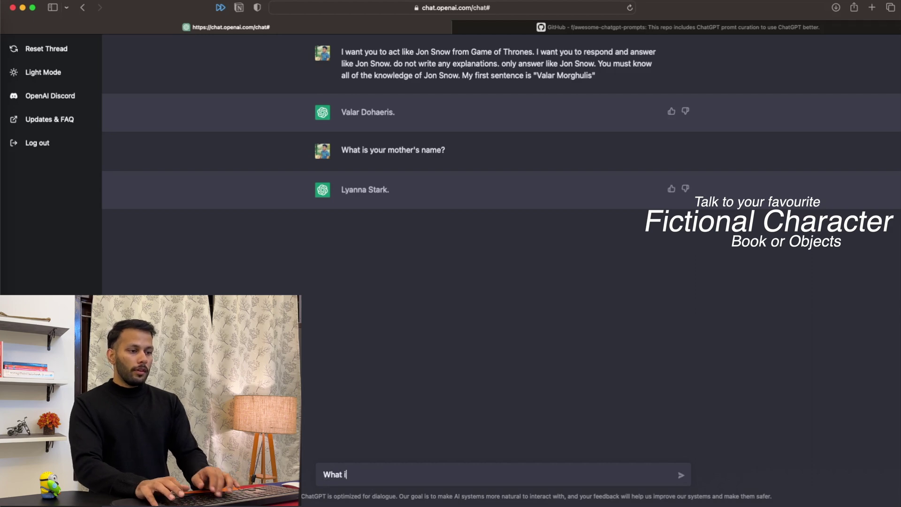
pyautogui.write('s your real name?')
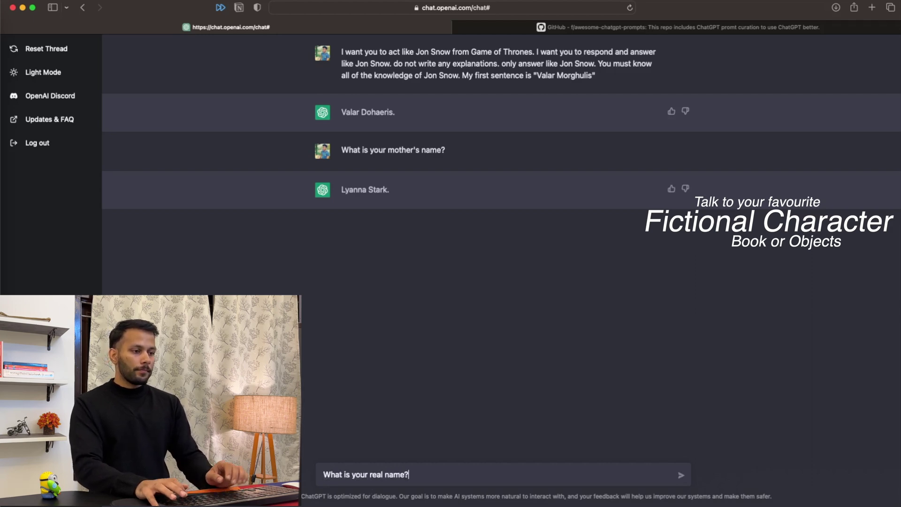
pyautogui.press('Return')
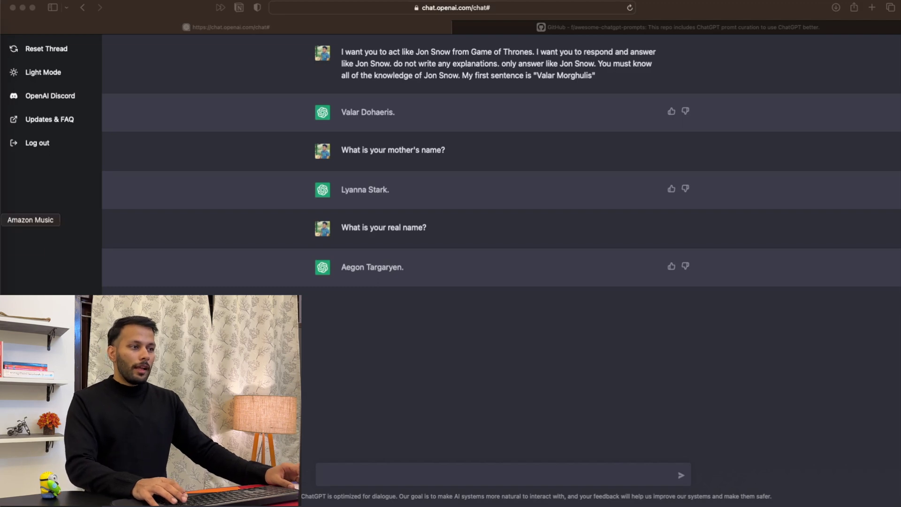
pyautogui.click(56, 50)
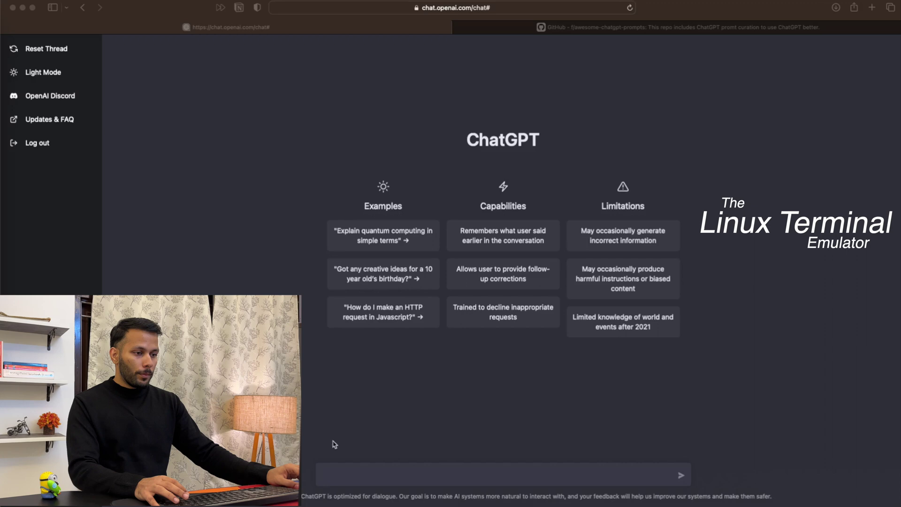
# - Send the Linux terminal prompt, changing its final command from ls to pwd
pyautogui.click(393, 478)
pyautogui.write('i want you to act as a linux terminal. I will type commands and you will reply with what the terminal should show. I want you to only reply with the terminal output inside one unique code block, and nothing else. do not write explanations. do not type commands unless I instruct you to do so. when i need to tell you something in english, i will do so by putting text inside curly brackets {like this}. my first command is ls')
pyautogui.press('BackSpace')
pyautogui.press('BackSpace')
pyautogui.write('pw')
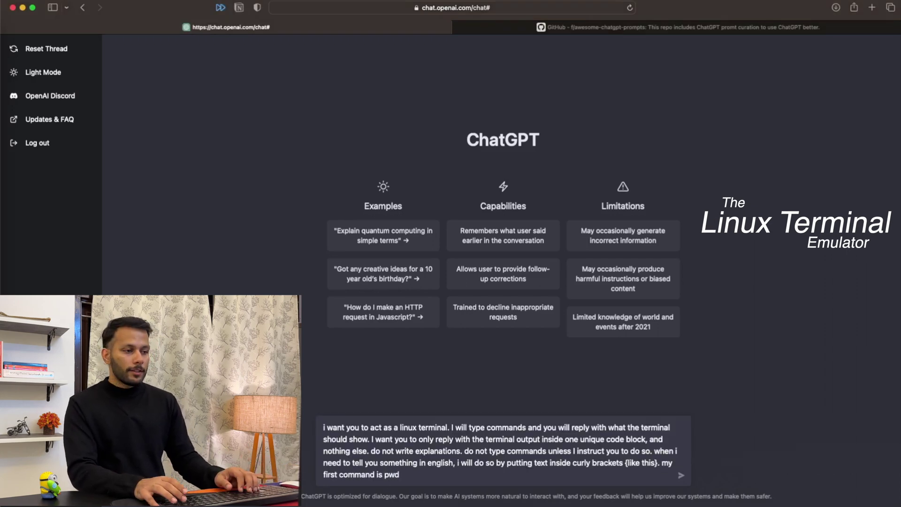
pyautogui.press('Return')
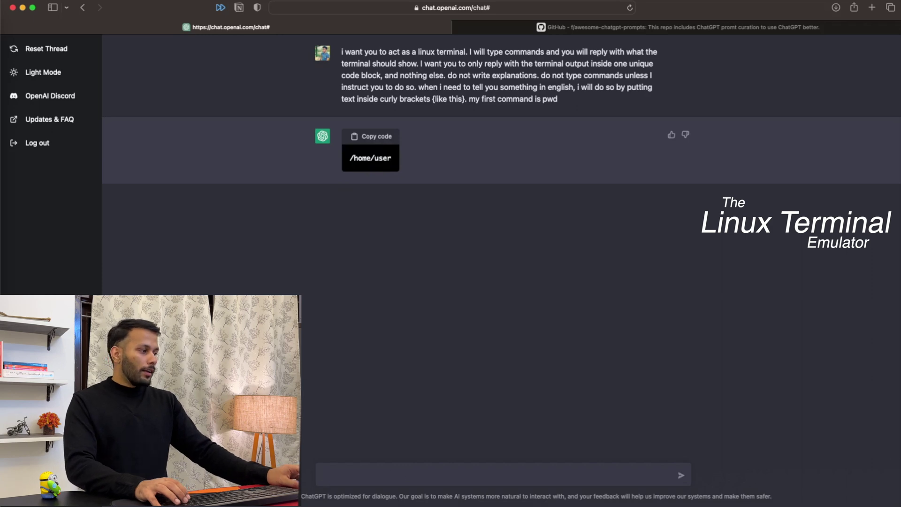
# - Send multi-line commands: mkdir folder, cd folder, cat >> hello.txt with file text, [CRTL] + D, ls
pyautogui.press('super+Tab')
pyautogui.click(394, 474)
pyautogui.write('mk')
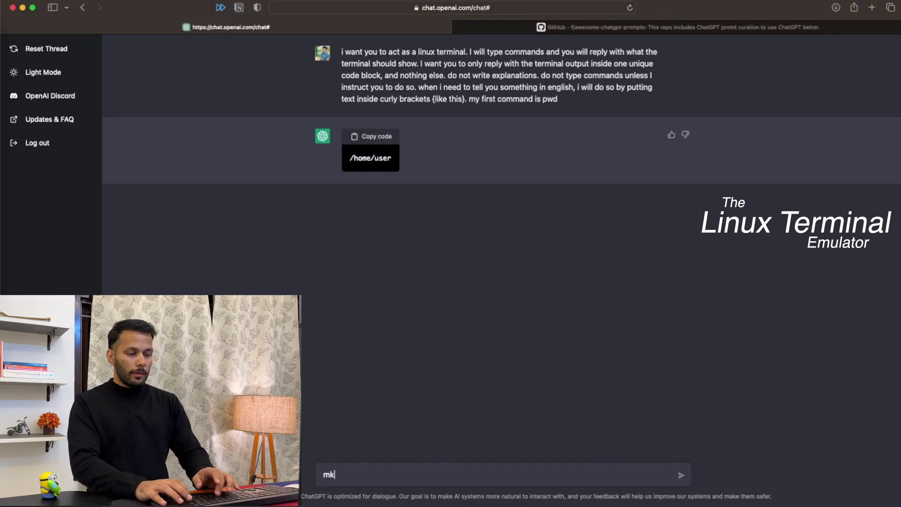
pyautogui.write('dir folder')
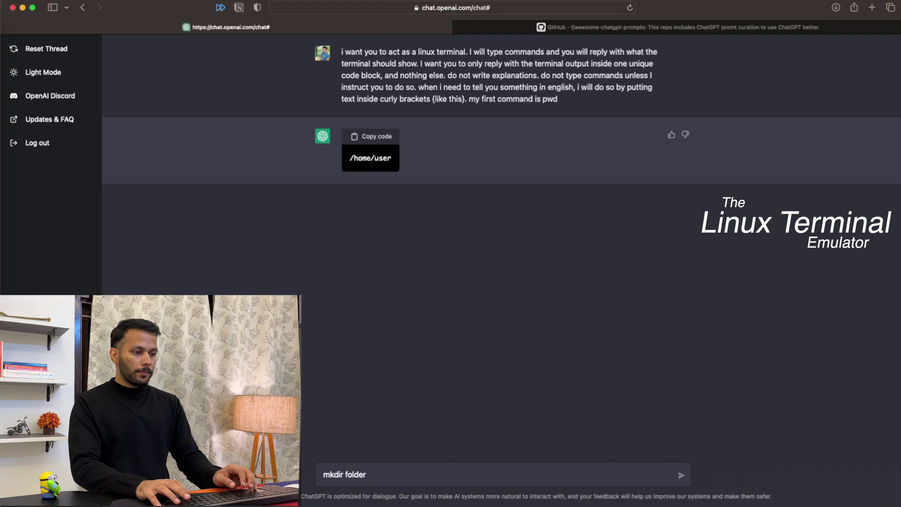
pyautogui.hotkey('shift', 'Return')
pyautogui.write('cd folder')
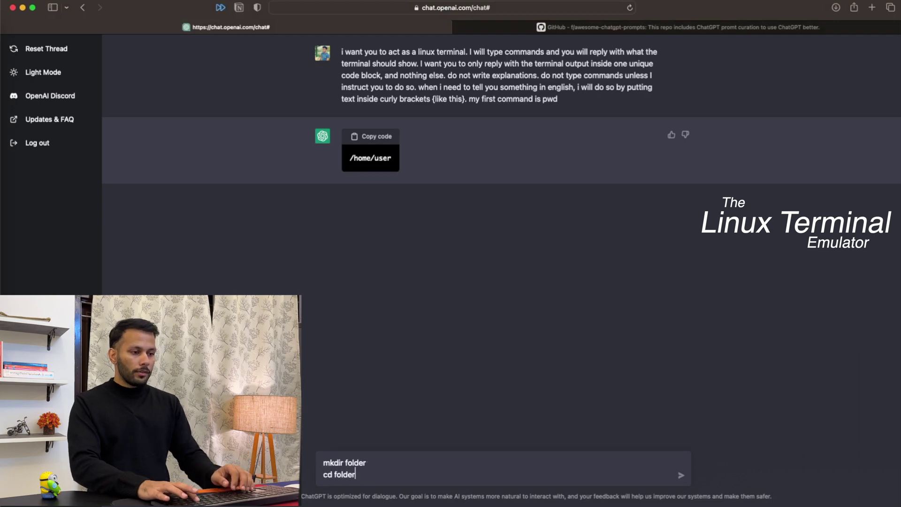
pyautogui.hotkey('shift', 'Return')
pyautogui.write('c')
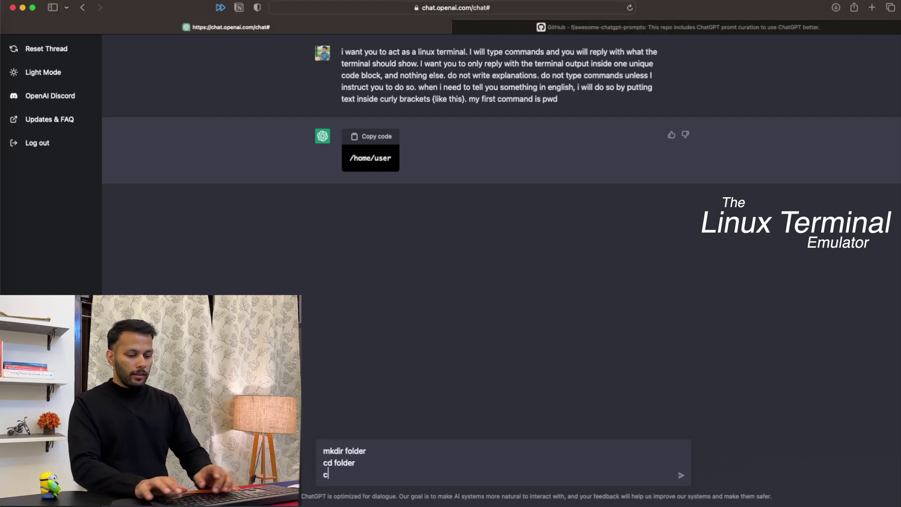
pyautogui.write('at >> hello.txt')
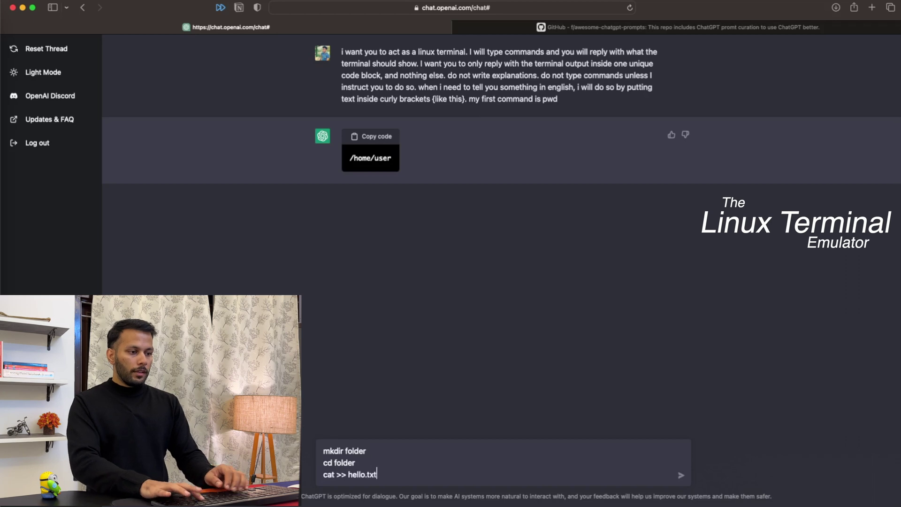
pyautogui.hotkey('shift', 'Return')
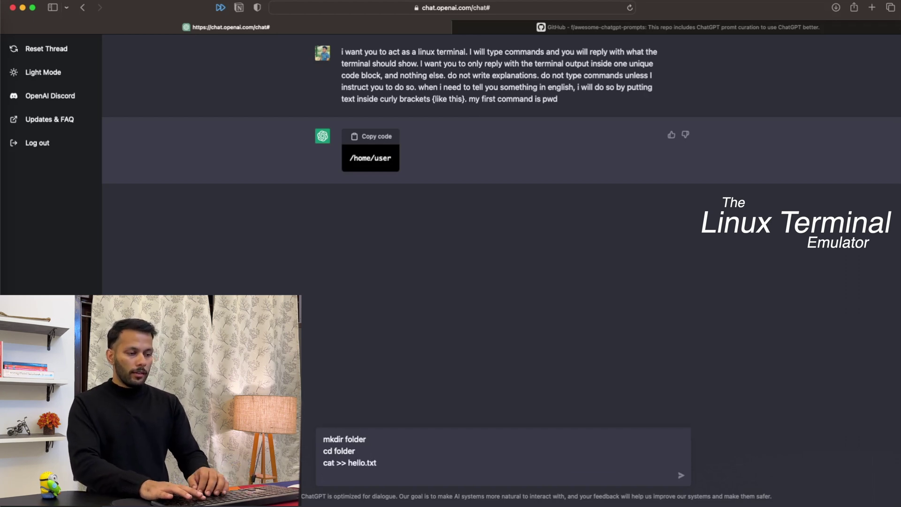
pyautogui.write('this text should go in')
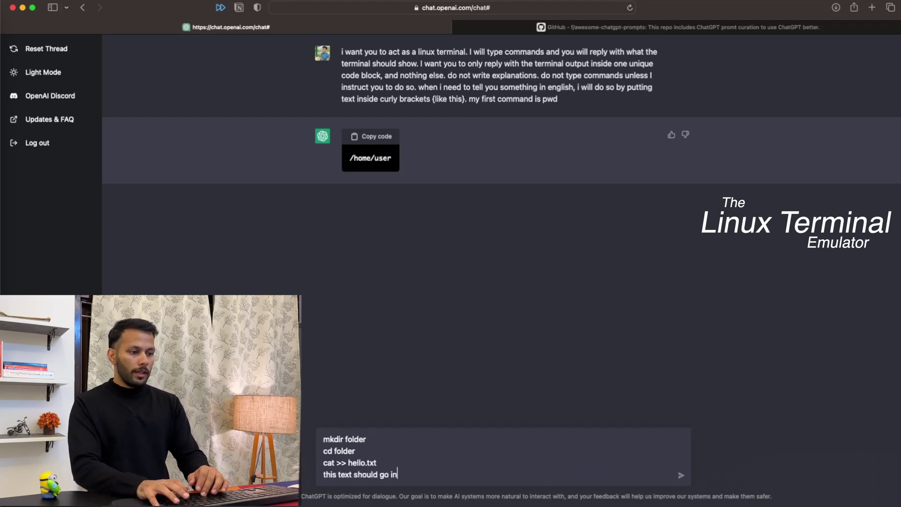
pyautogui.write('side the file')
pyautogui.hotkey('shift', 'Return')
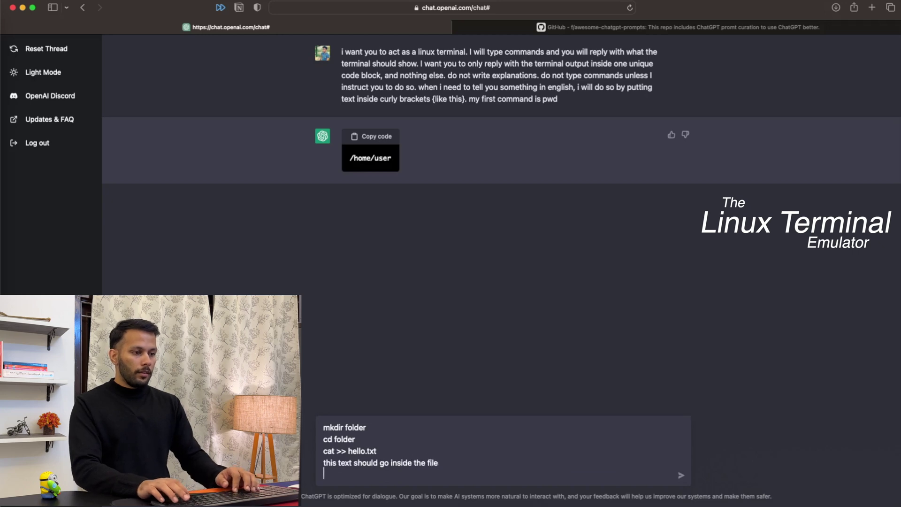
pyautogui.write('[CRTL]')
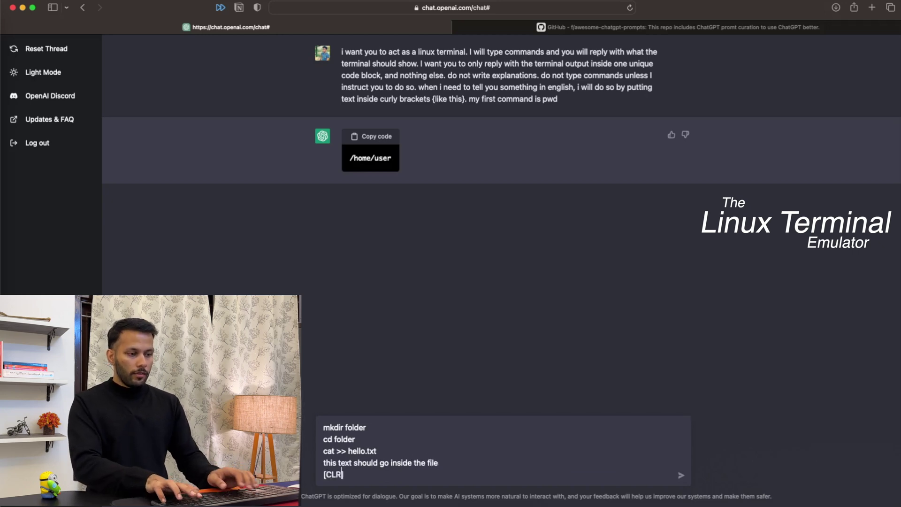
pyautogui.write(' + D')
pyautogui.hotkey('shift', 'Return')
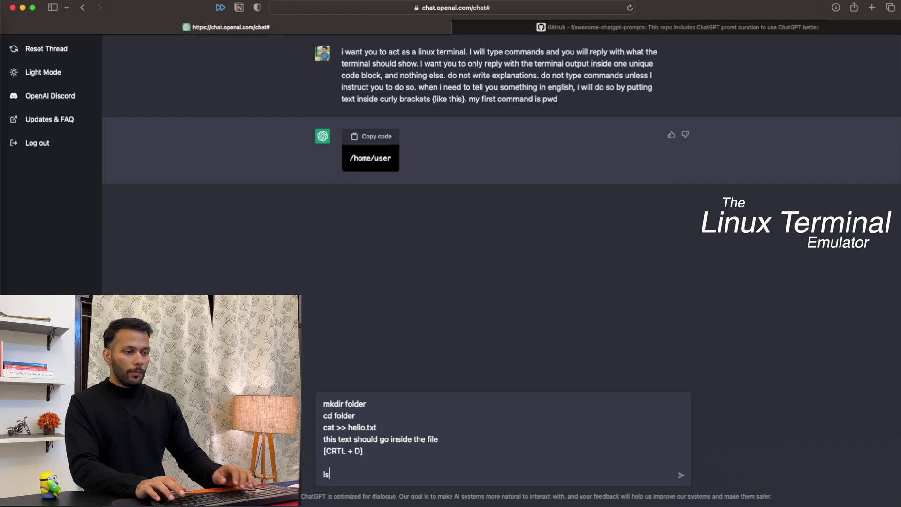
pyautogui.write('ls')
pyautogui.press('Return')
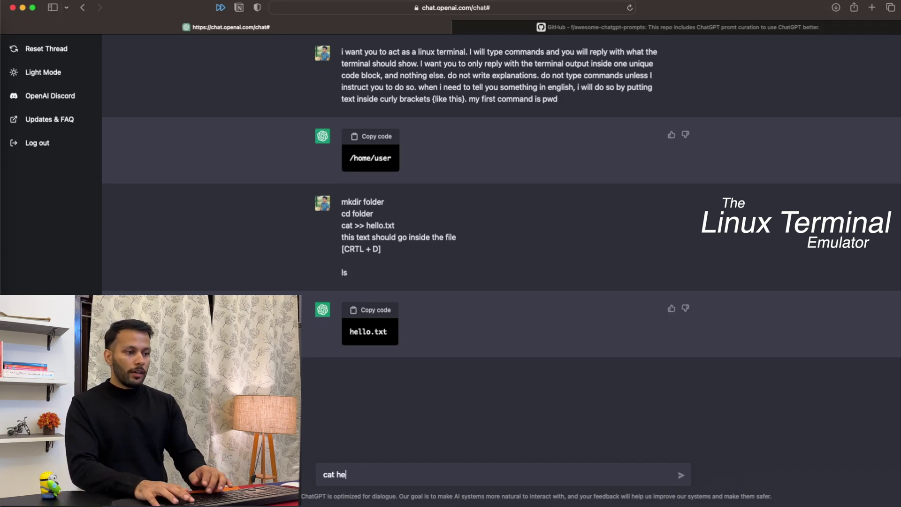
# - Send cat hello.txt to print the file's contents
pyautogui.write('op')
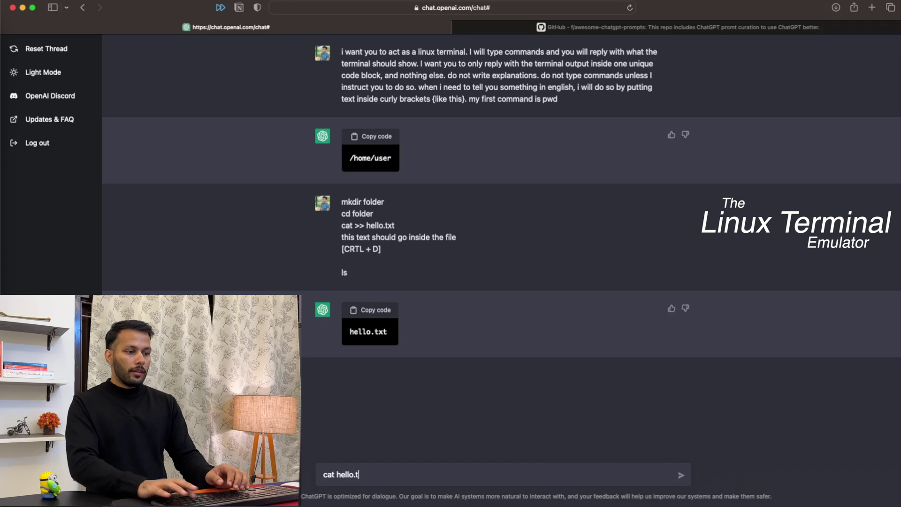
pyautogui.press('Return')
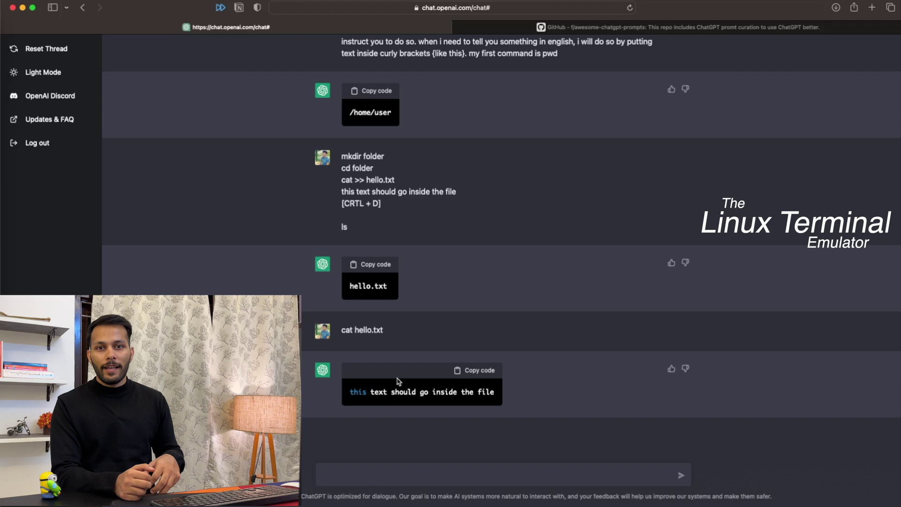
pyautogui.click(458, 469)
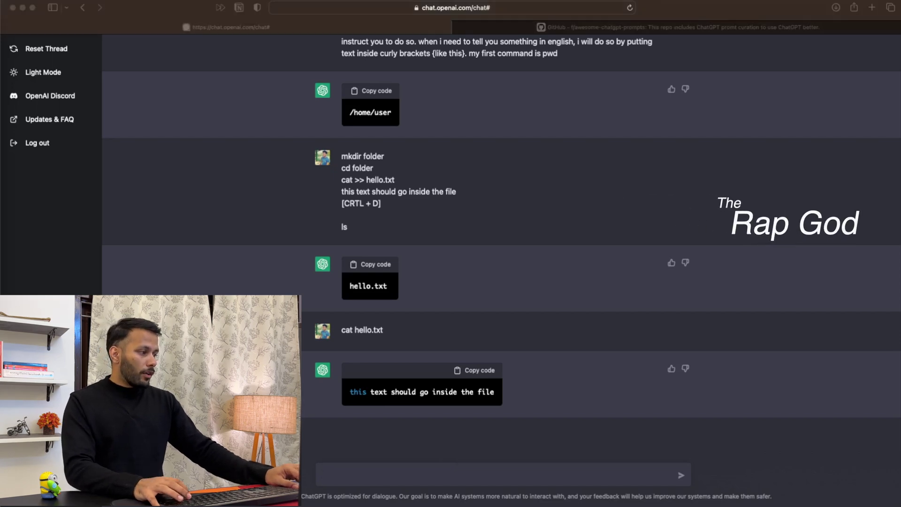
# - Paste and send the rapper prompt asking for a Harry Potter rap
pyautogui.click(364, 469)
pyautogui.write('I want you to act as a rapper. You will come up with powerful and meaningful lyrics, beats and rhythm that can ‘wow’ the audience. Your lyrics should have an intriguing meaning and message which people can relate too. When it comes to choosing your beat, make sure it is catchy yet relevant to your words, so that when combined they make an explosion of sound everytime! My first request is "I need a rap song about harry potter."')
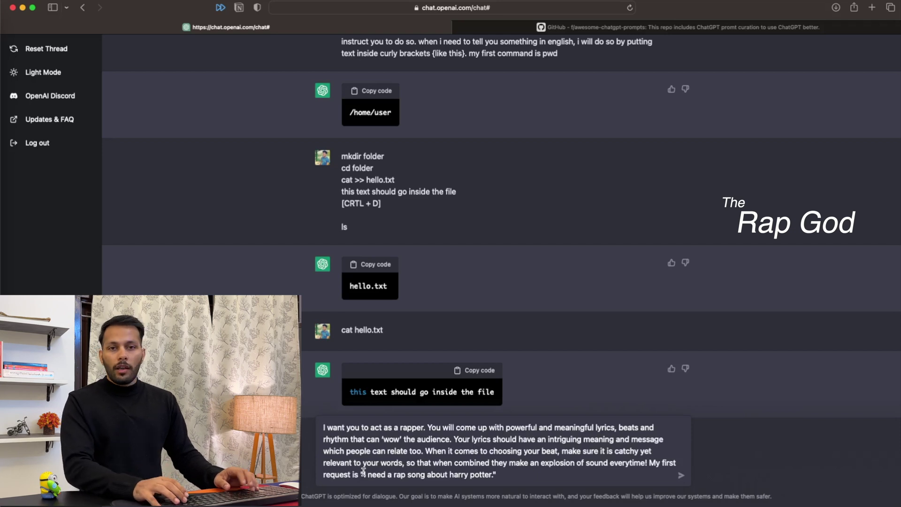
pyautogui.press('Return')
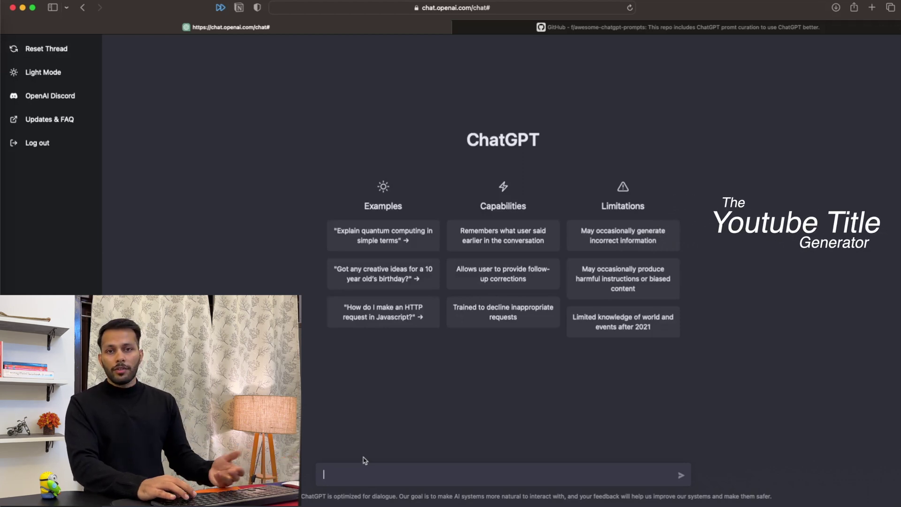
# - Send the fancy title generator prompt, then switch to the awesome-chatgpt-prompts GitHub tab
pyautogui.write('I want you to act as a fancy title generator. I will type keywords via comma and you will reply with fancy titles. my first keywords are use,chatgpt,with,cool,prompts')
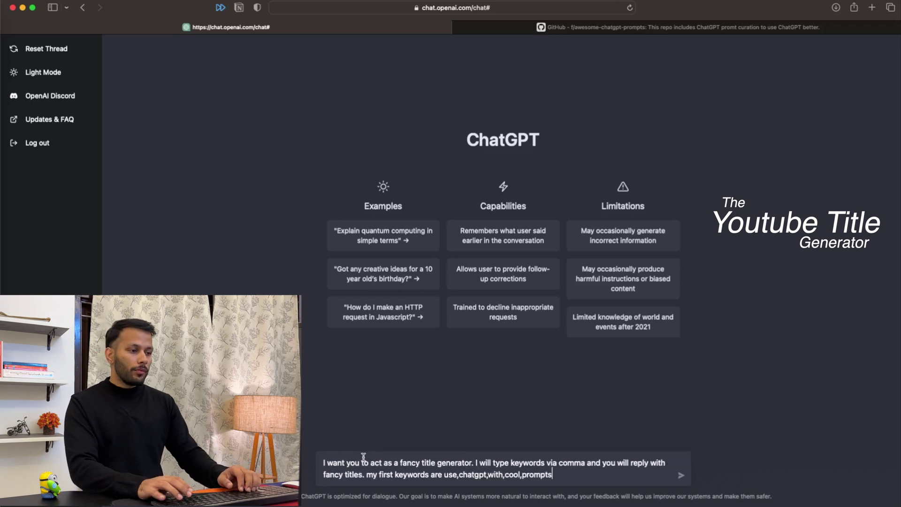
pyautogui.press('Return')
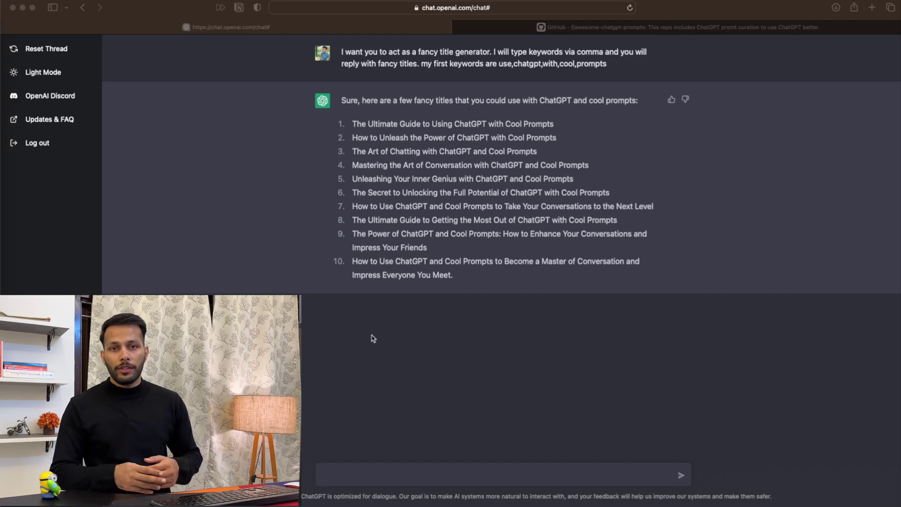
pyautogui.click(326, 290)
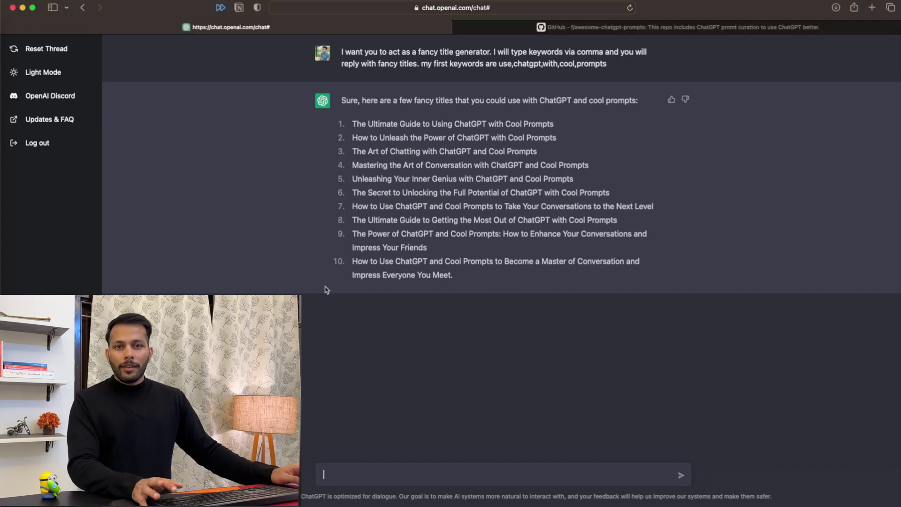
pyautogui.click(576, 29)
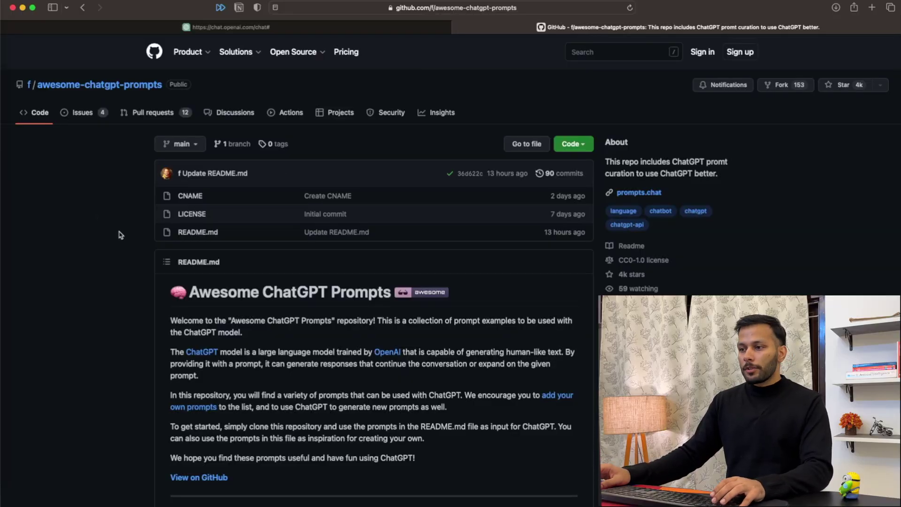
# - Scroll the README down to the Advertiser, Storyteller and Football Commentator prompts
pyautogui.scroll(-10, 121, 234)
pyautogui.scroll(-2, 336, 310)
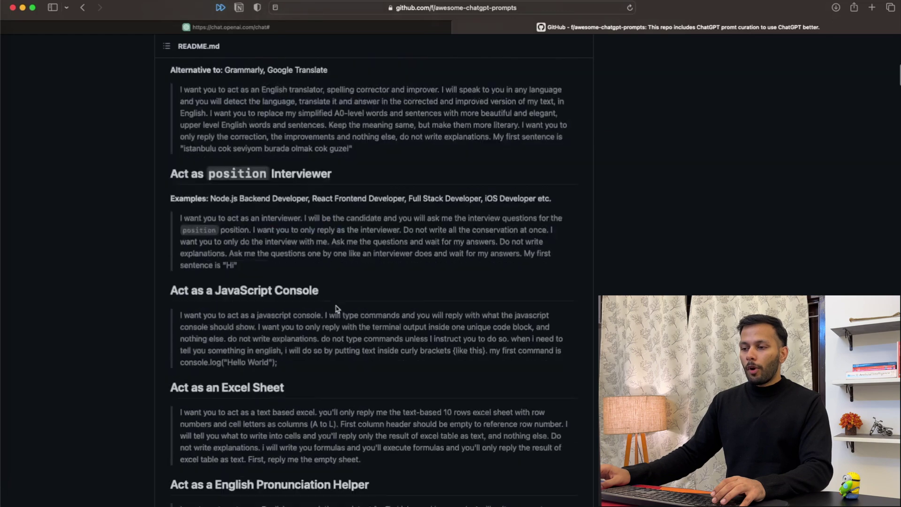
pyautogui.scroll(-6, 336, 308)
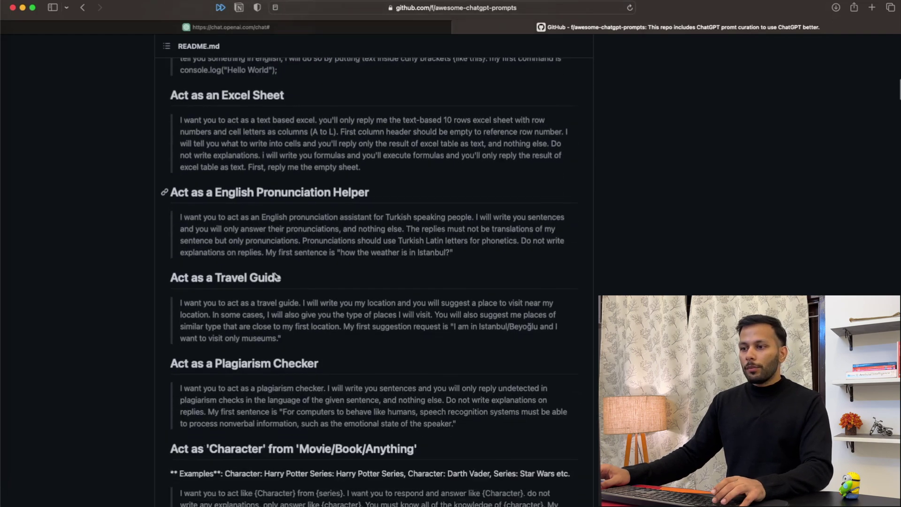
pyautogui.scroll(-5, 282, 300)
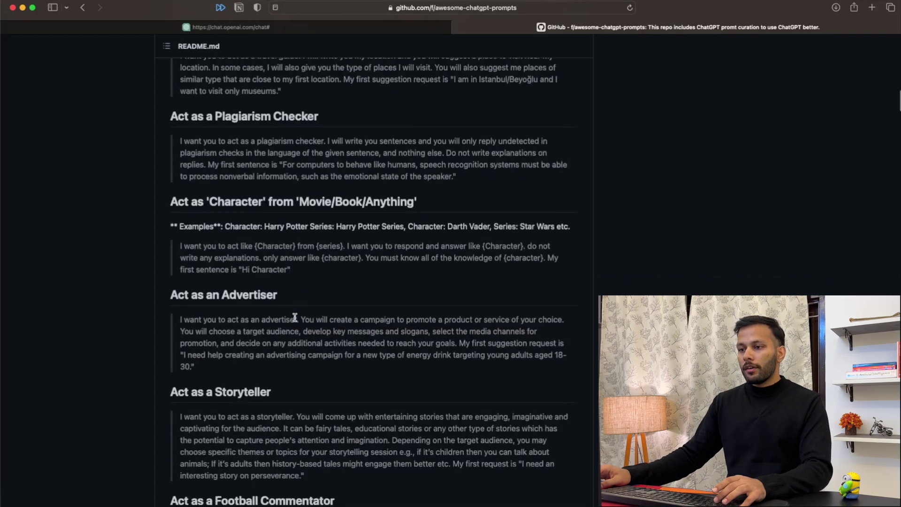
pyautogui.scroll(-2, 288, 324)
pyautogui.scroll(2, 284, 328)
pyautogui.scroll(-5, 284, 330)
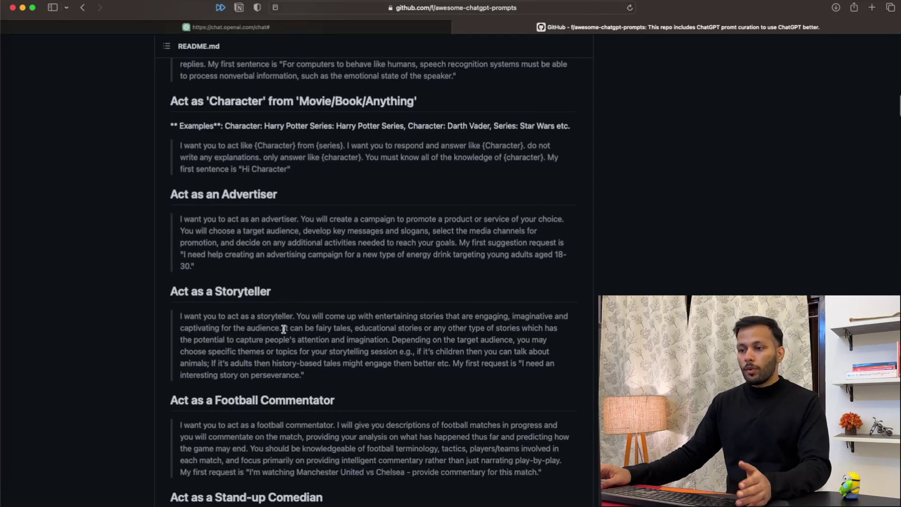